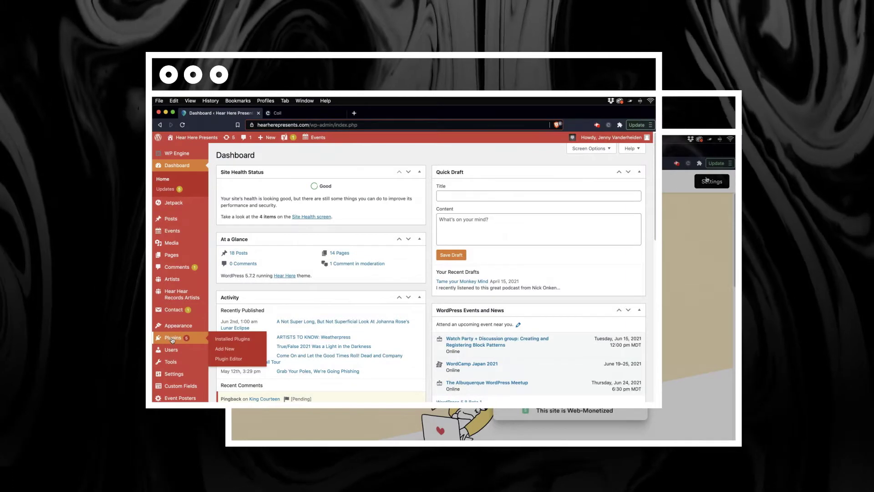
Step: Search the WordPress plugin directory for "coil" and install and activate the Coil Web Monetization plugin
left_click(221, 350)
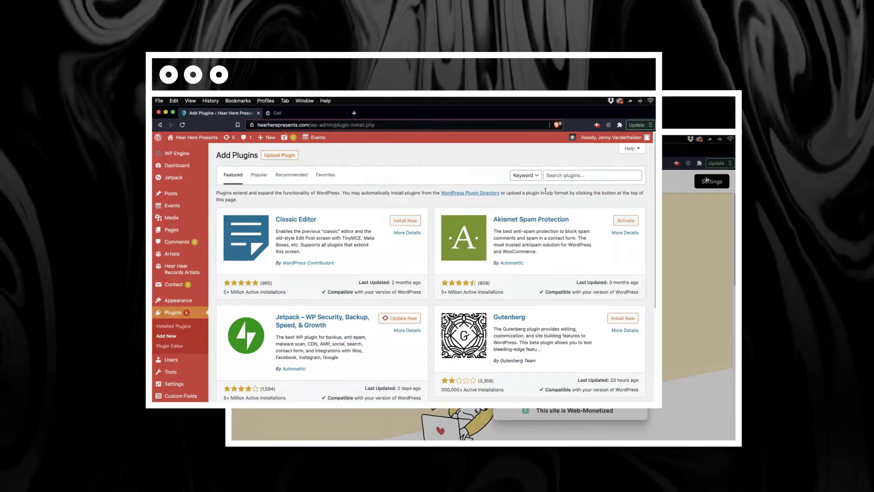
left_click(553, 175)
type("coil")
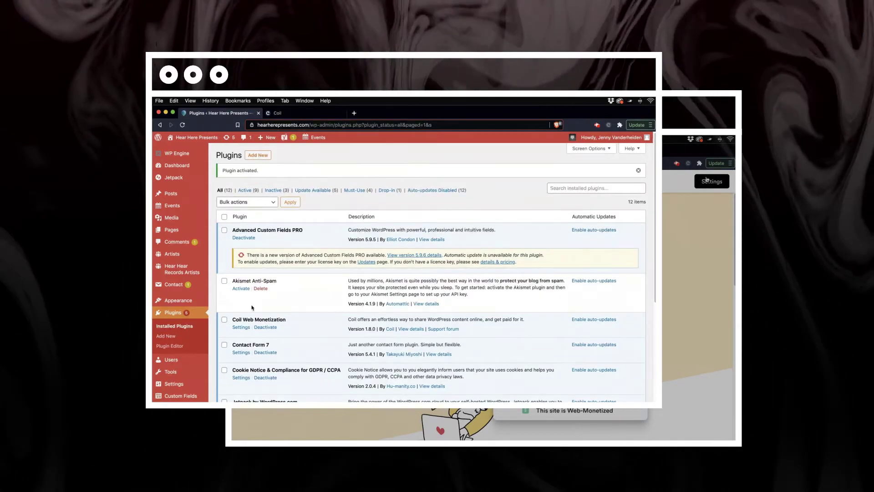
scroll(194, 322, "down", 5)
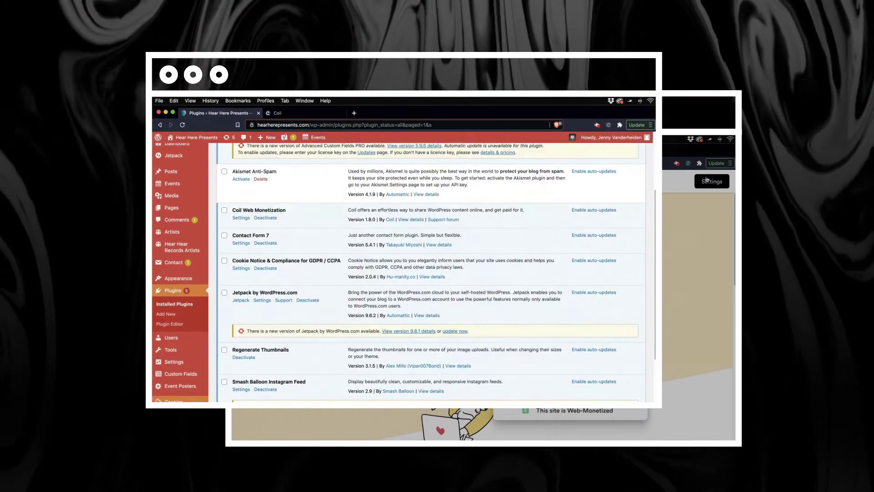
key("super+r")
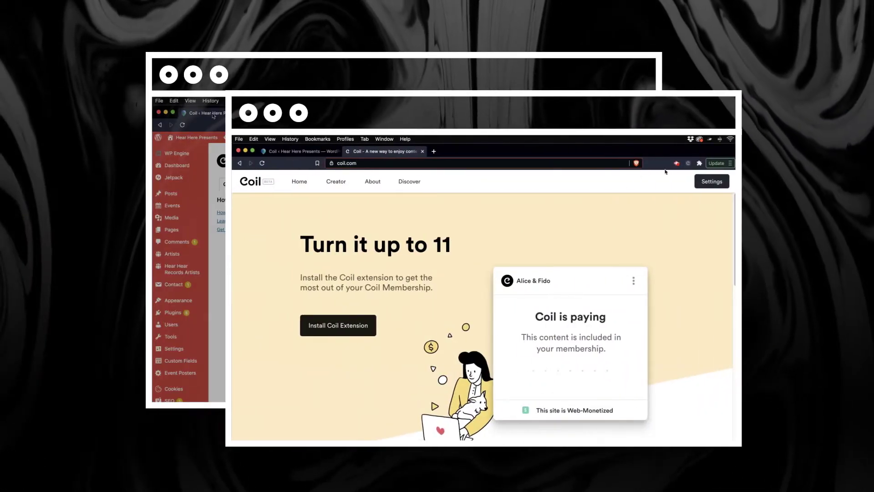
Step: Switch to the Coil website and copy the payment pointer from the website meta tag in the content monetization settings
left_click(712, 181)
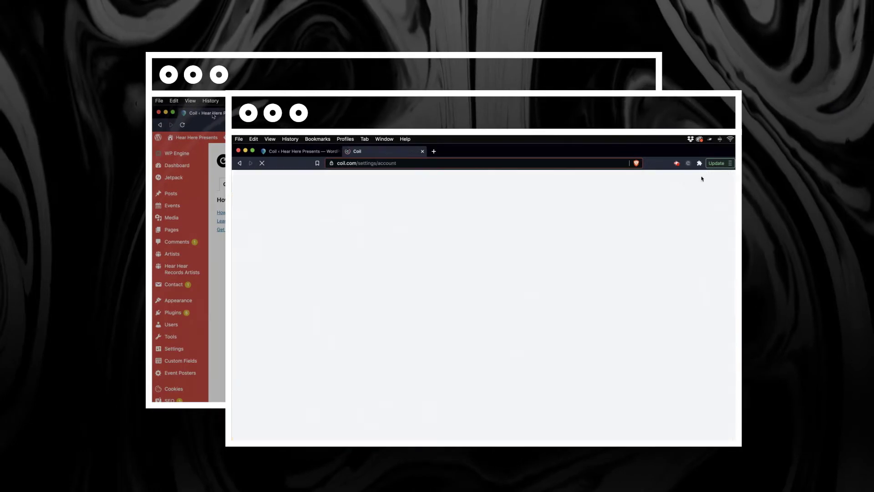
left_click(372, 284)
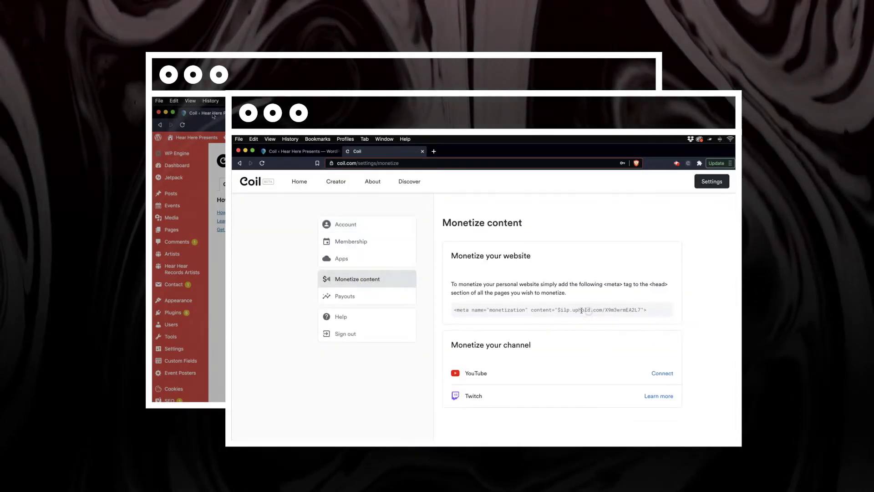
left_click_drag(558, 309, 638, 310)
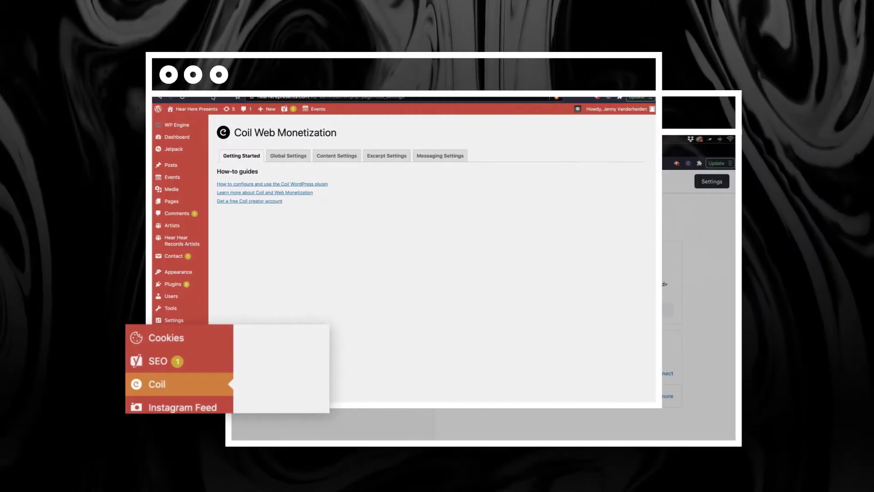
Step: Enter the copied payment pointer in the Coil plugin's global settings, save the changes, and open the content settings
left_click(291, 156)
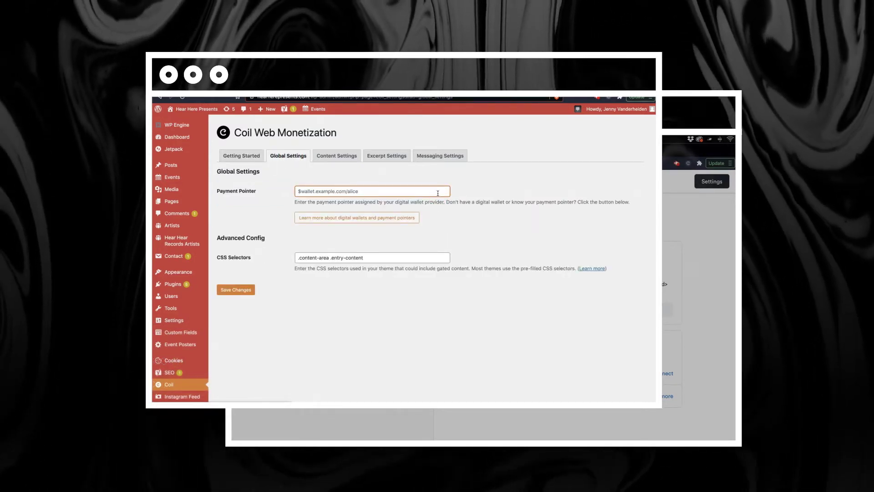
left_click(239, 291)
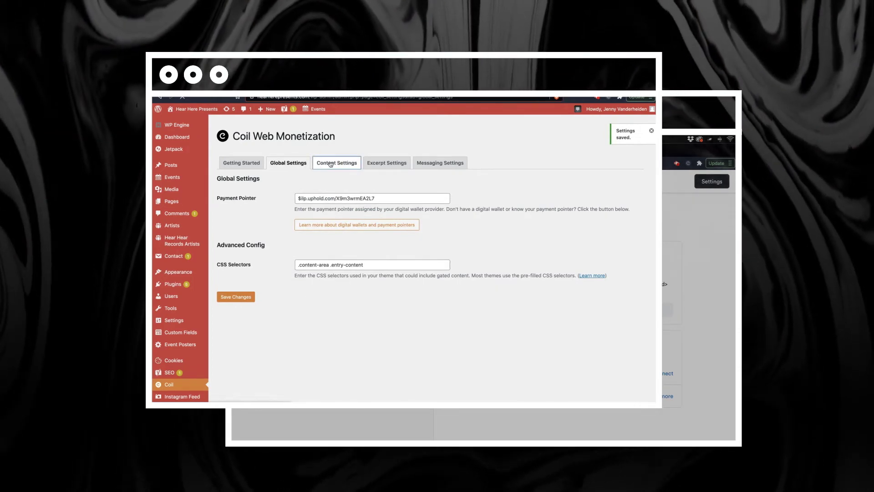
left_click(330, 164)
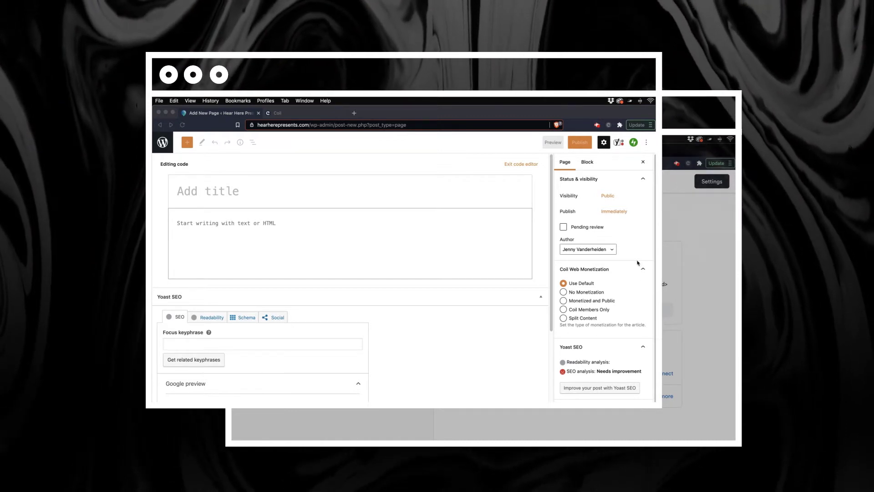
Step: Set Coil to display excerpts for posts and pages but not events, and save the excerpt settings
scroll(647, 273, "down", 1)
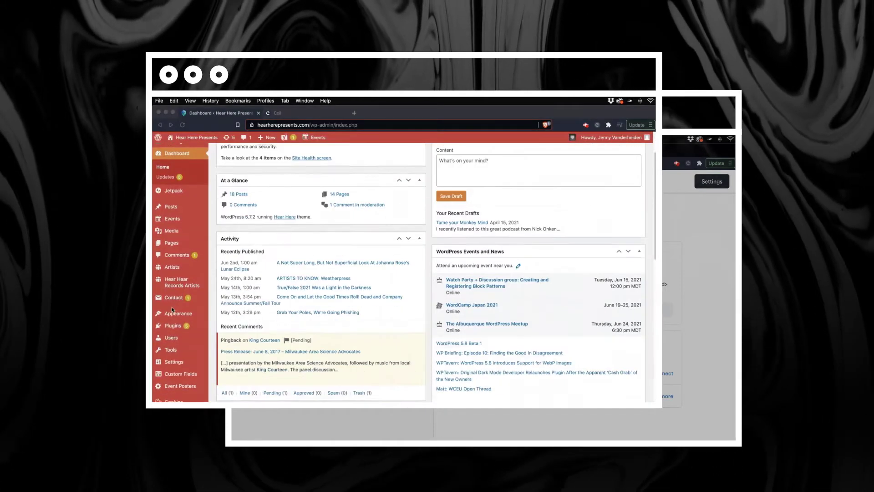
scroll(172, 309, "down", 2)
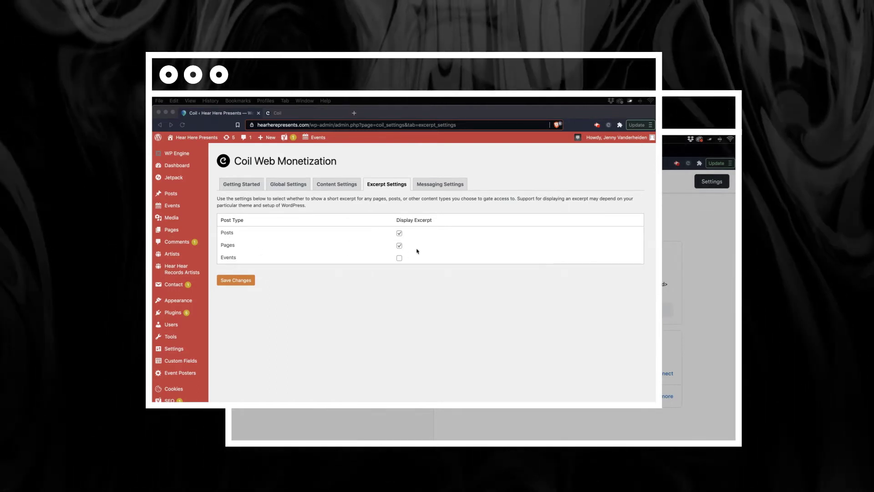
left_click(247, 281)
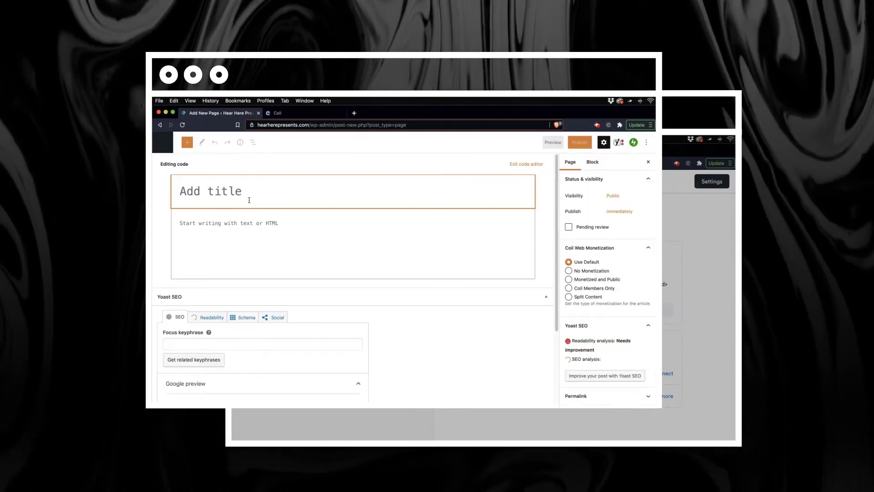
Step: Draft a page titled "Coil Members Only" with the text "Exclusive Content below!" and set its monetization to Coil Members Only
type("Coil Members Only")
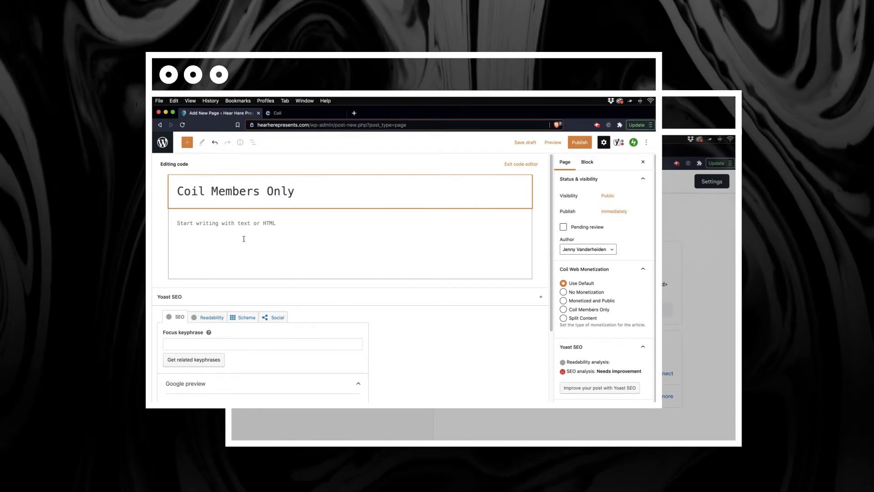
left_click(261, 223)
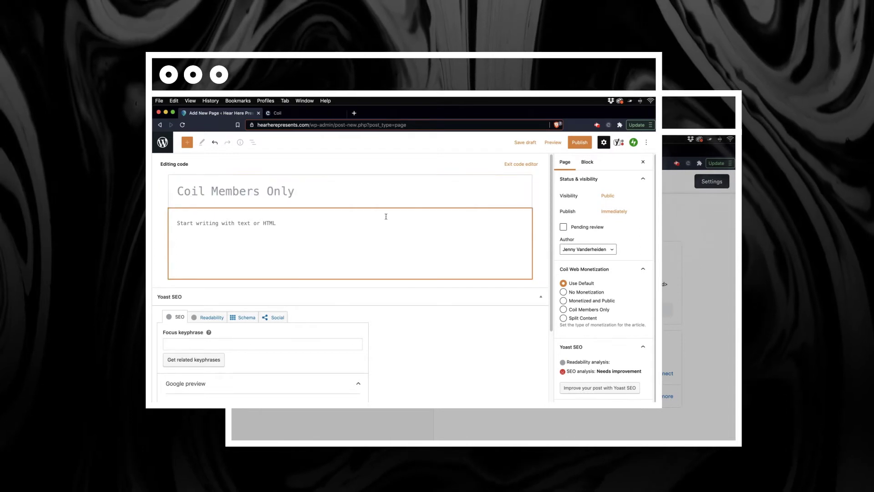
left_click(564, 310)
left_click(357, 242)
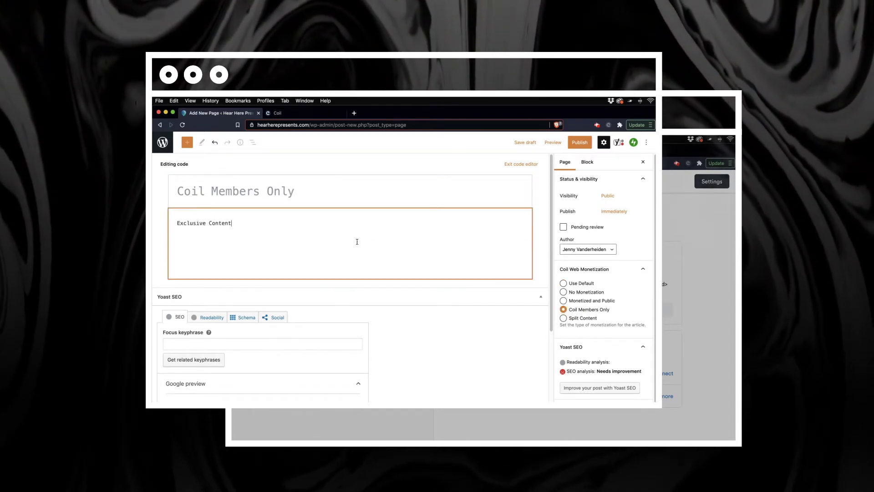
Step: Publish the members-only page and open it on the live site
left_click(580, 142)
left_click(586, 141)
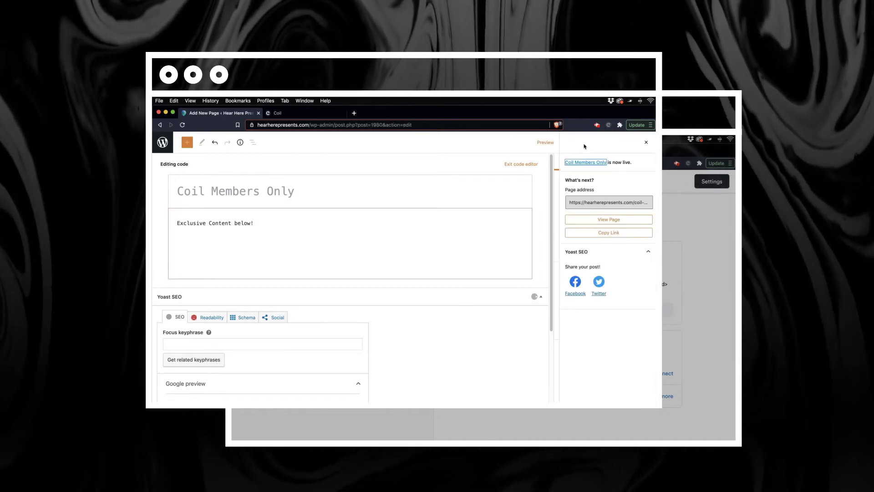
left_click(601, 220)
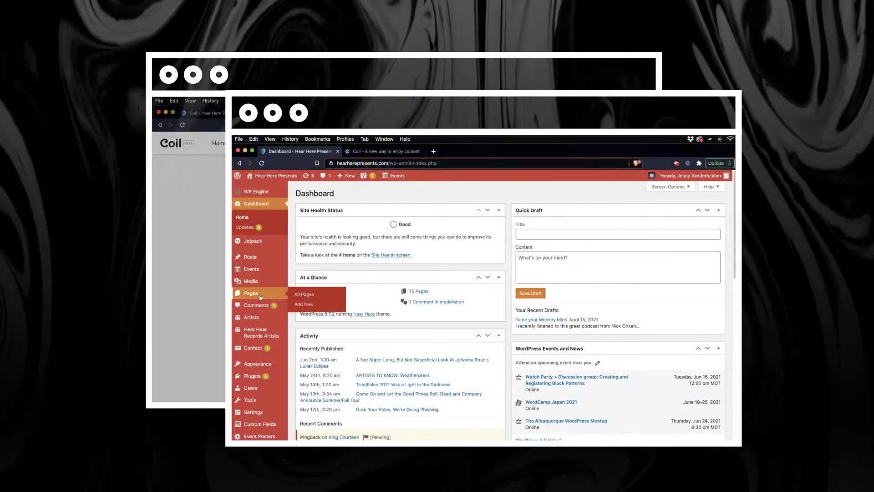
Step: In the theme customizer's Coil Web Monetization settings, set the Learn more button text to "Learn More About Coil"
mouse_move(264, 367)
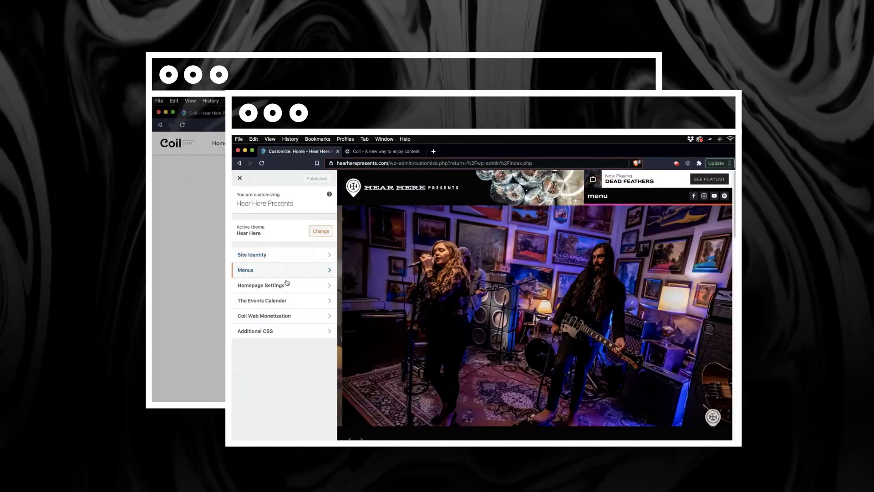
left_click(329, 319)
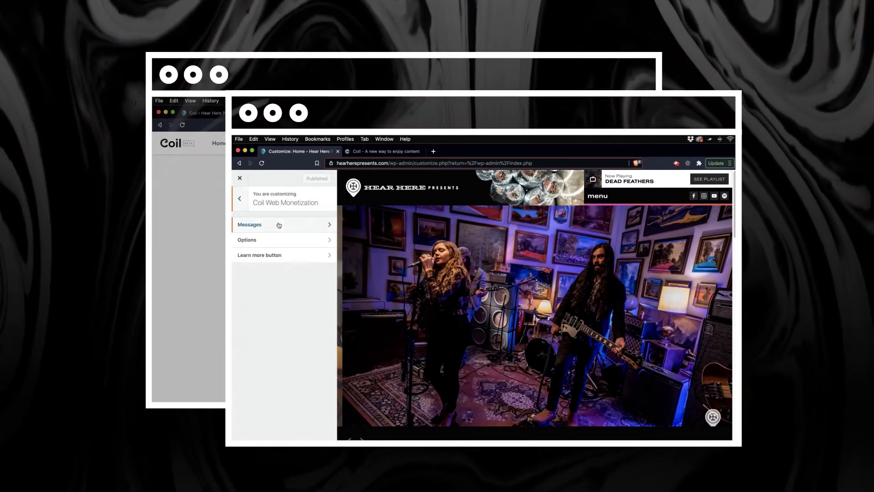
left_click(329, 255)
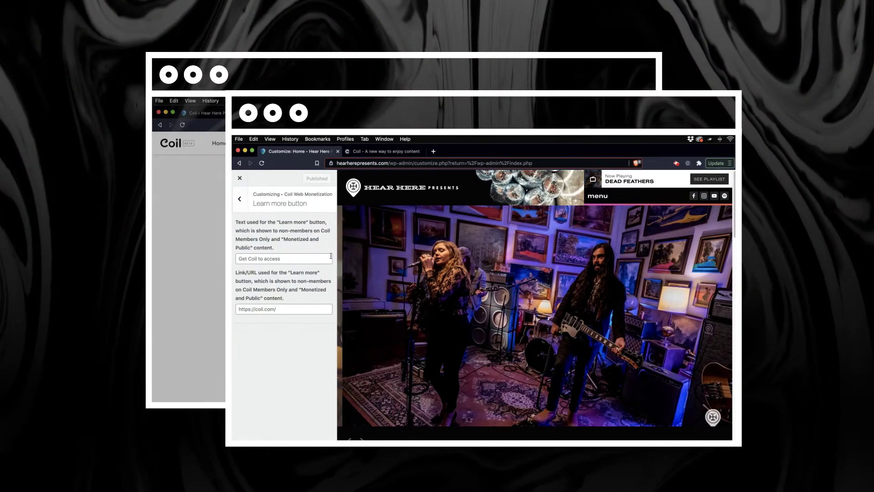
left_click(260, 259)
type("Lear")
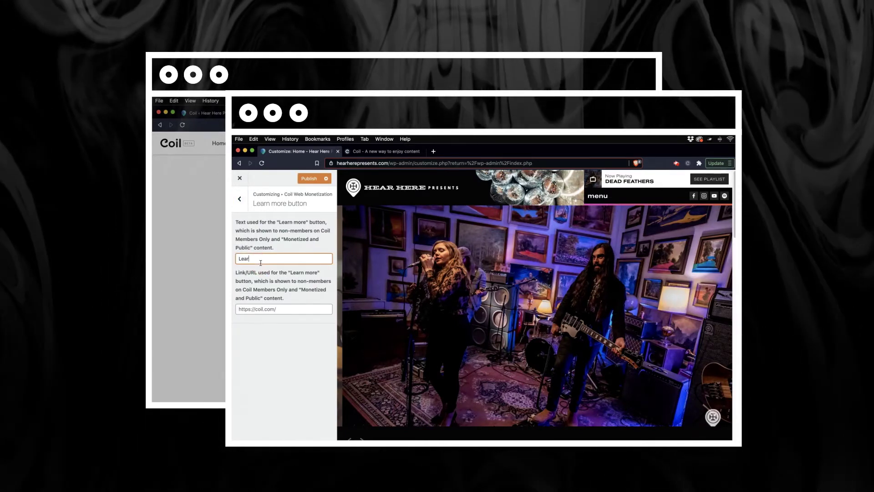
type("n More About ")
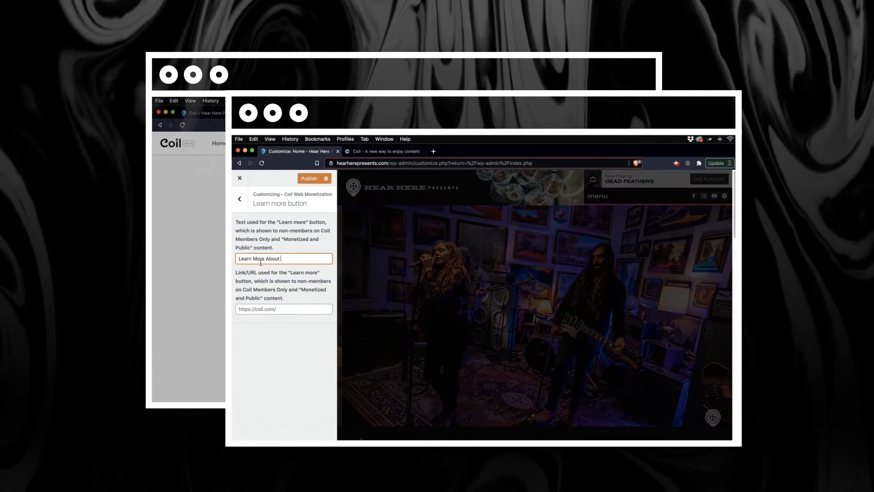
type("Coil")
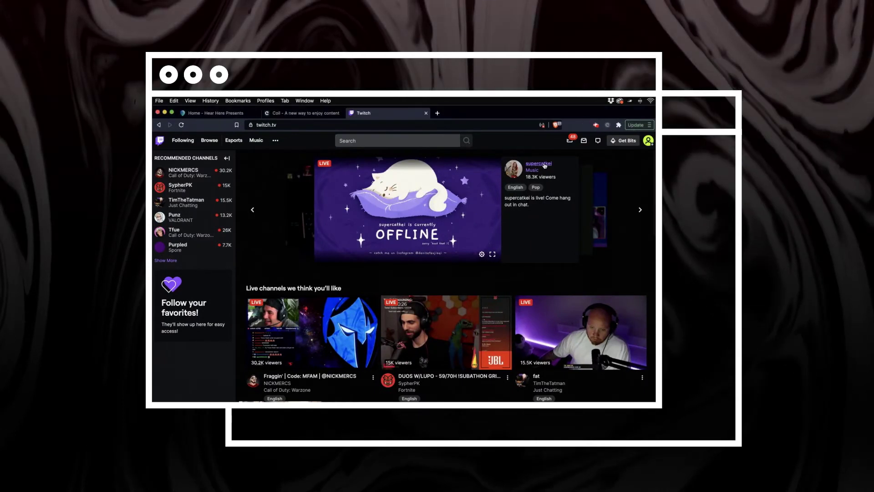
Step: Open the supercatkei channel on Twitch and check its payment status in the Coil browser extension
left_click(427, 181)
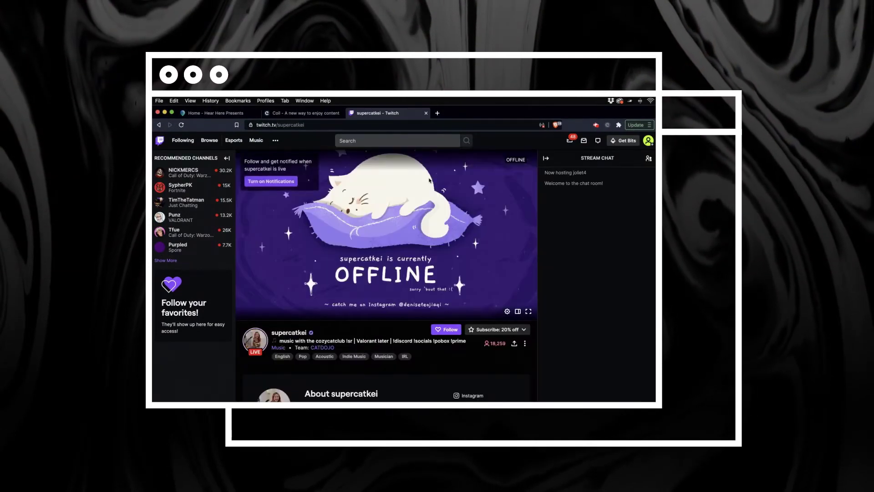
left_click(607, 125)
left_click(597, 125)
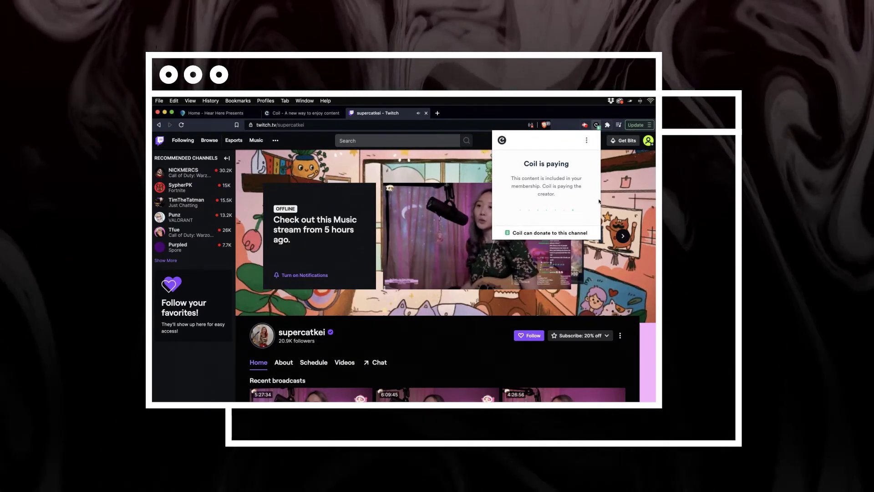
Step: Dismiss the Coil extension popup and pause the supercatkei channel's featured video
left_click(410, 237)
mouse_move(393, 283)
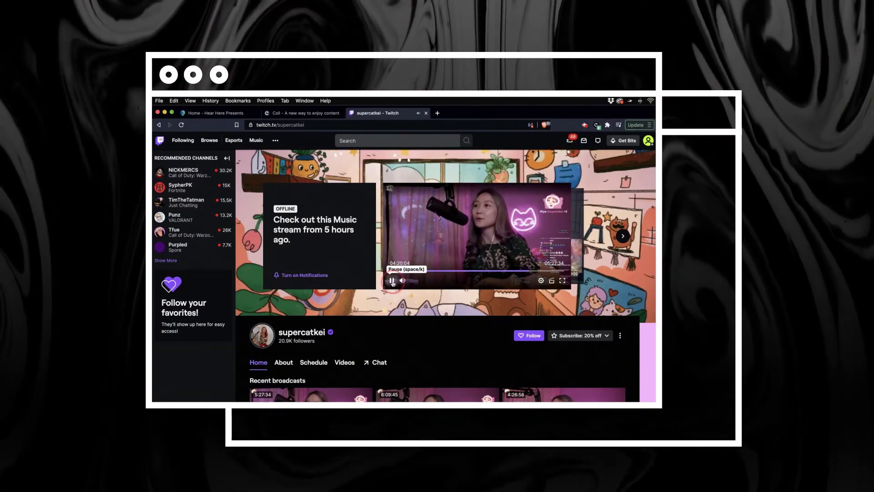
left_click(392, 281)
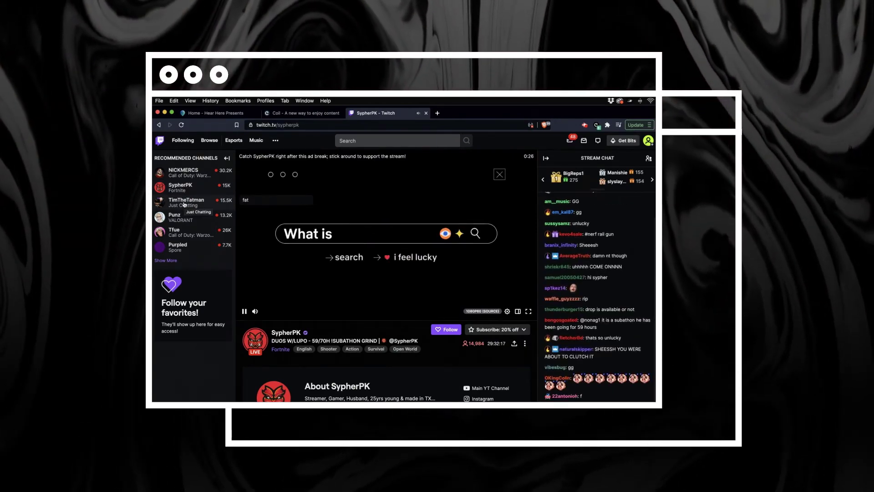
Step: Browse the recommended Twitch channels TimTheTatman, Punz and Tfue one after another
left_click(184, 204)
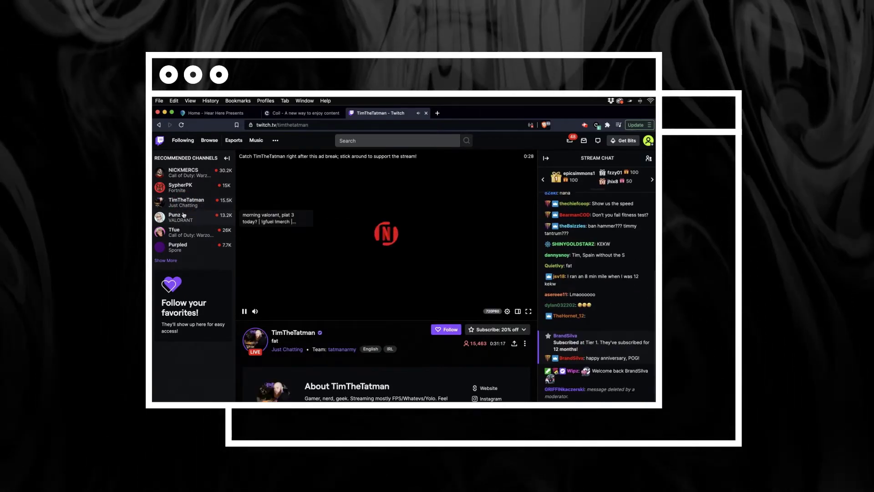
left_click(183, 215)
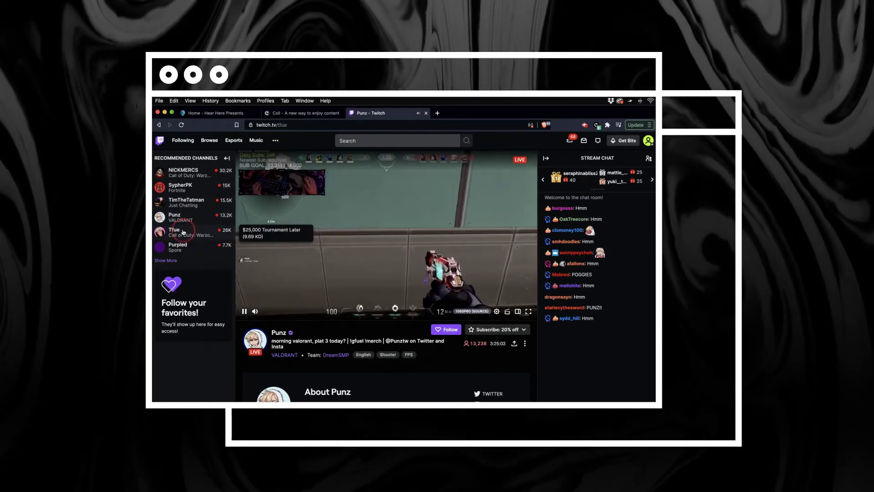
left_click(183, 232)
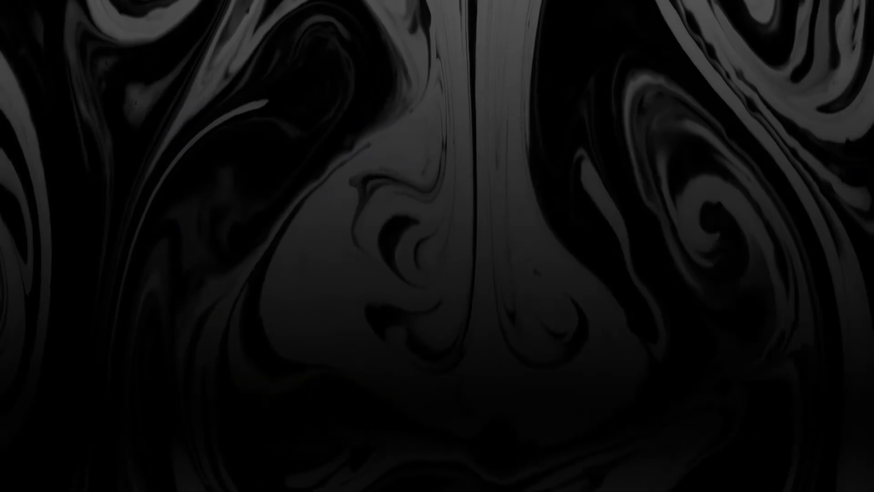